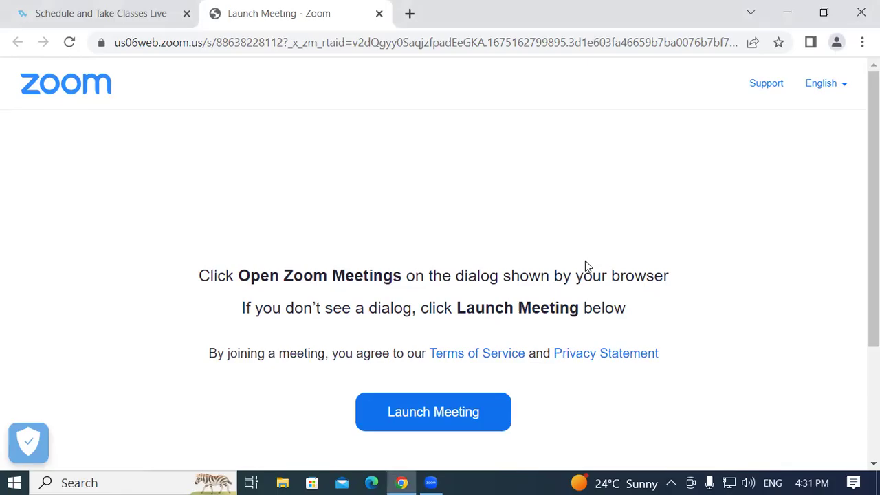
Minimise Chrome's Zoom launch page with Win+D to reveal the desktop
key(super+d)
Refresh the desktop three times, then launch TallyPrime from the TallyPrime (2) shortcut
right_click(827, 126)
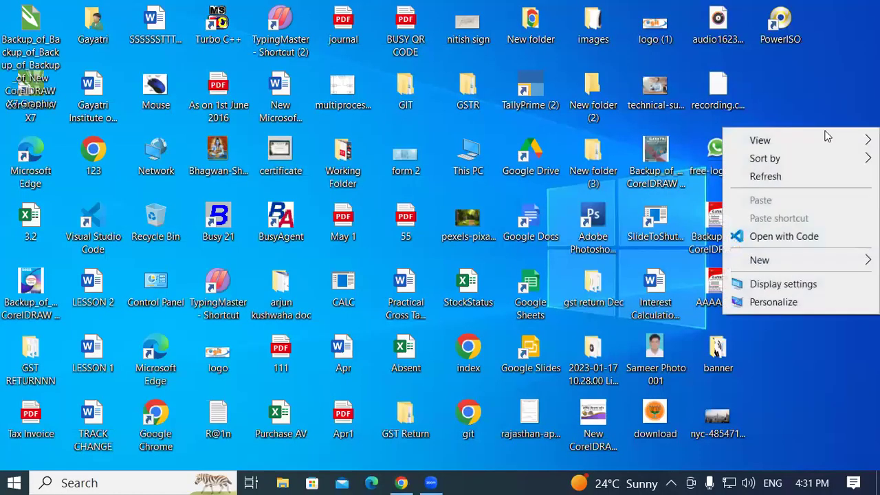
click(782, 180)
right_click(814, 131)
click(780, 184)
right_click(837, 153)
click(777, 197)
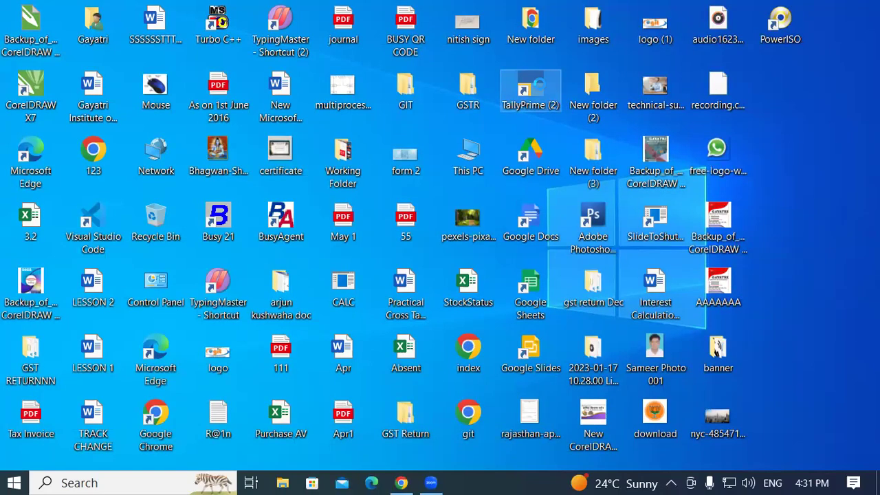
right_click(541, 90)
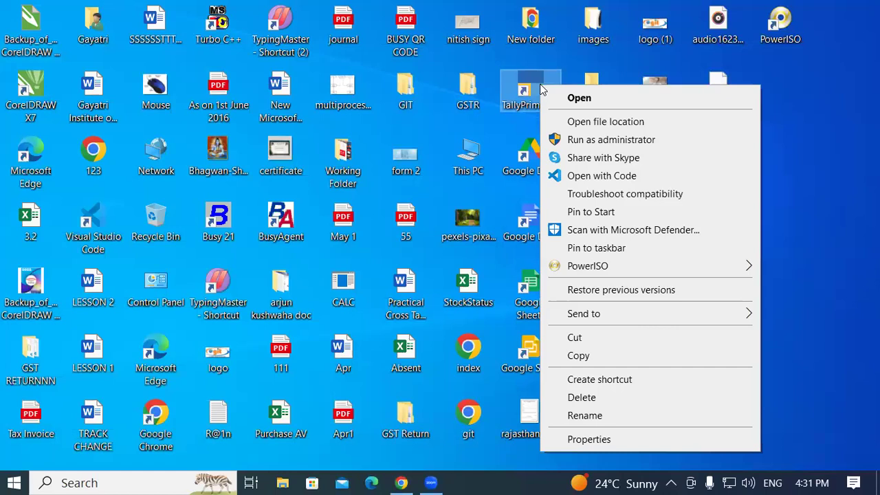
click(580, 98)
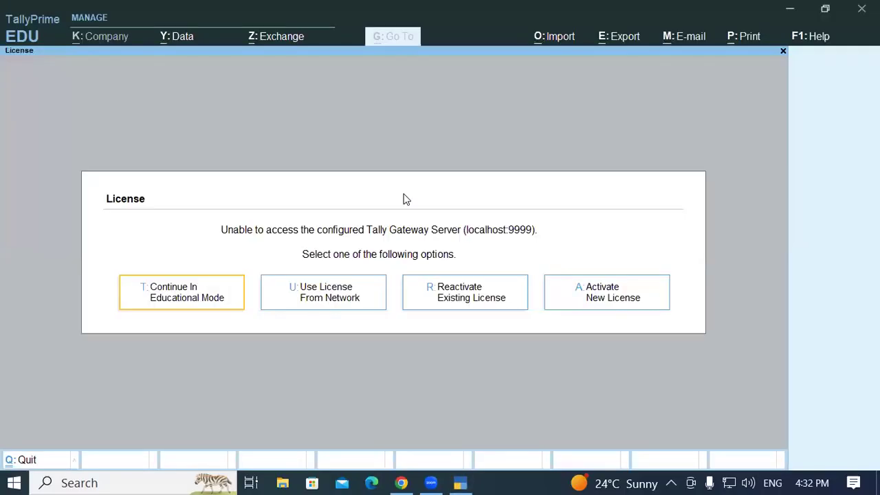
Continue in Educational Mode and move to Create Company in the Select Company list
click(180, 299)
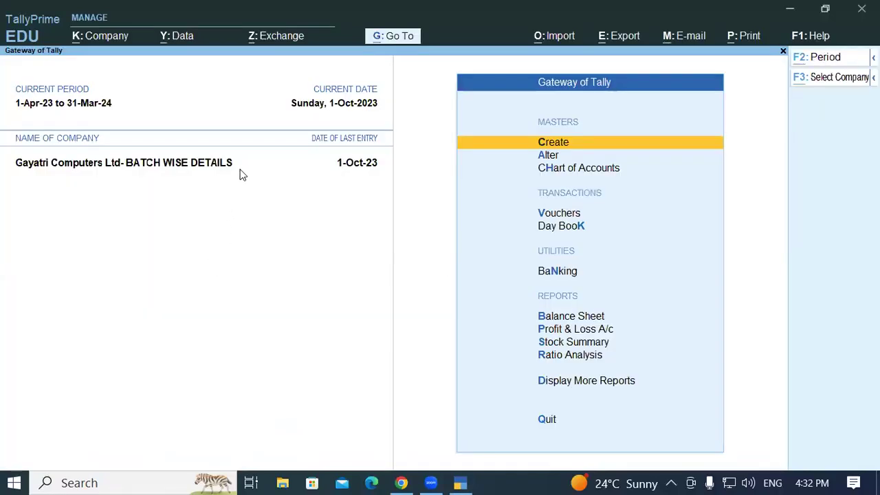
click(240, 168)
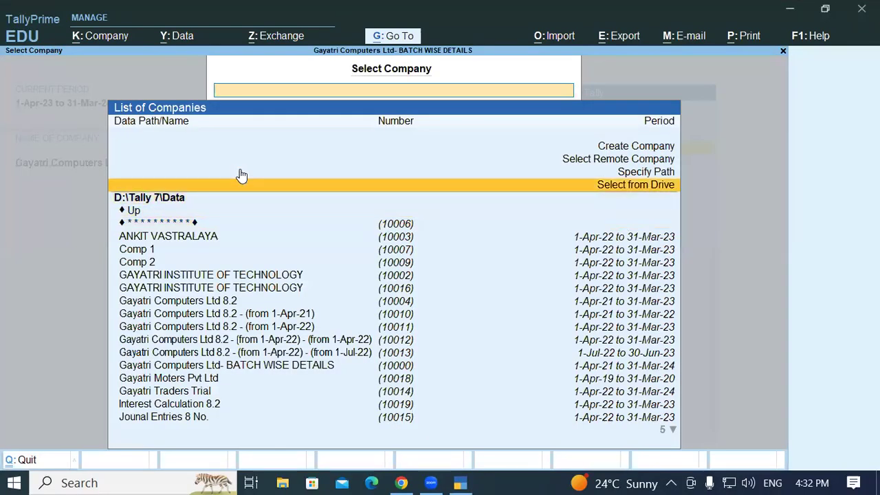
key(Up)
key(Up)
key(Up)
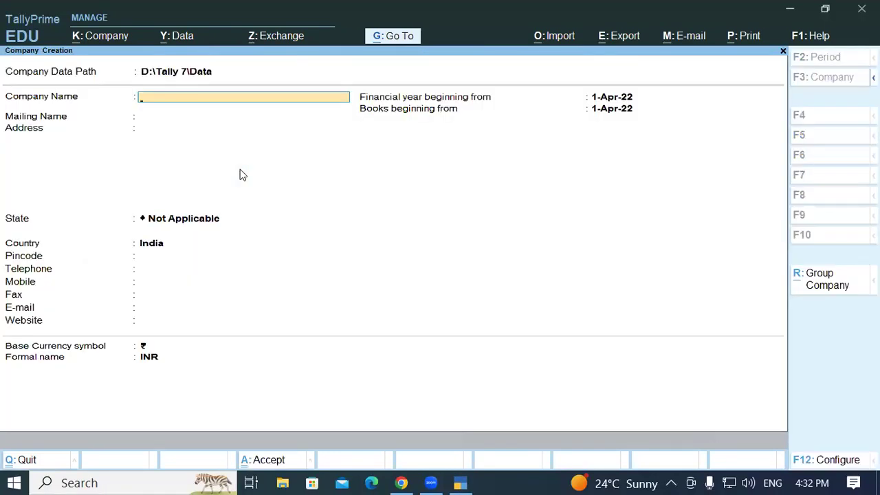
Enter 'Laxmi Builders' as the company name, fixing a typo
text(Laxmi Builders)
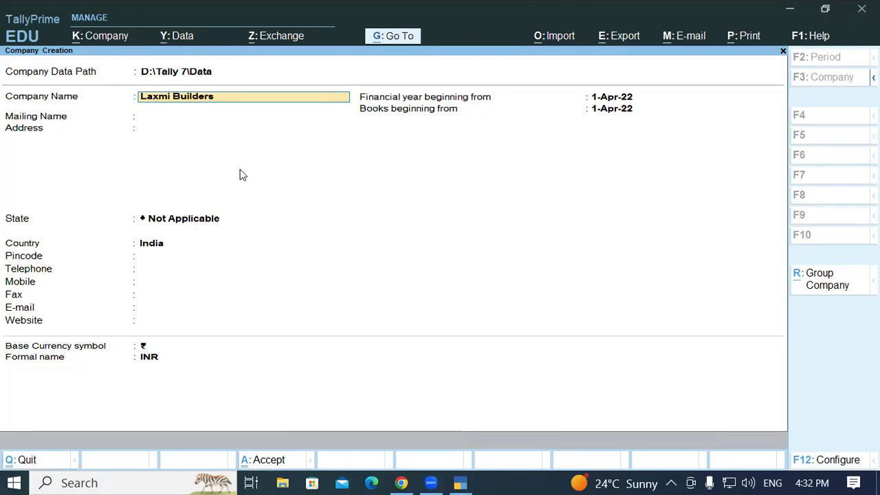
key(Return)
key(Return)
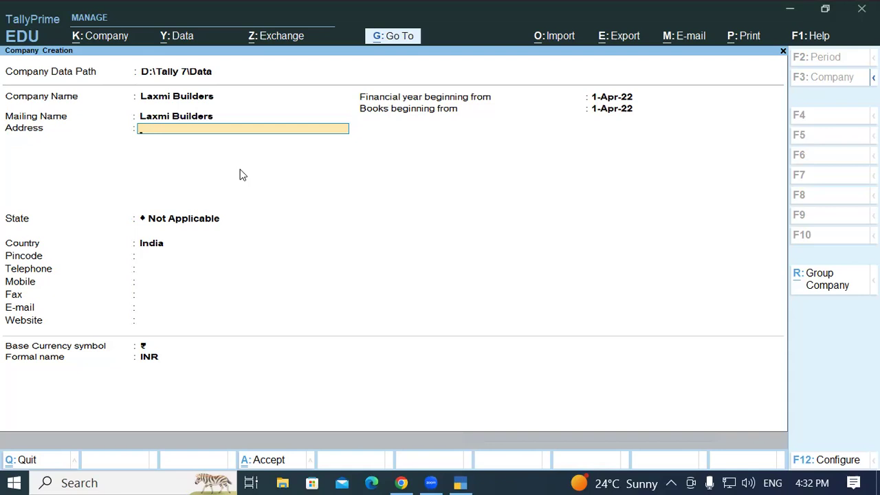
Fill in the company's two address lines, correcting a mistyped letter
text(Ramkola Ks)
key(BackSpace)
text(asia Road)
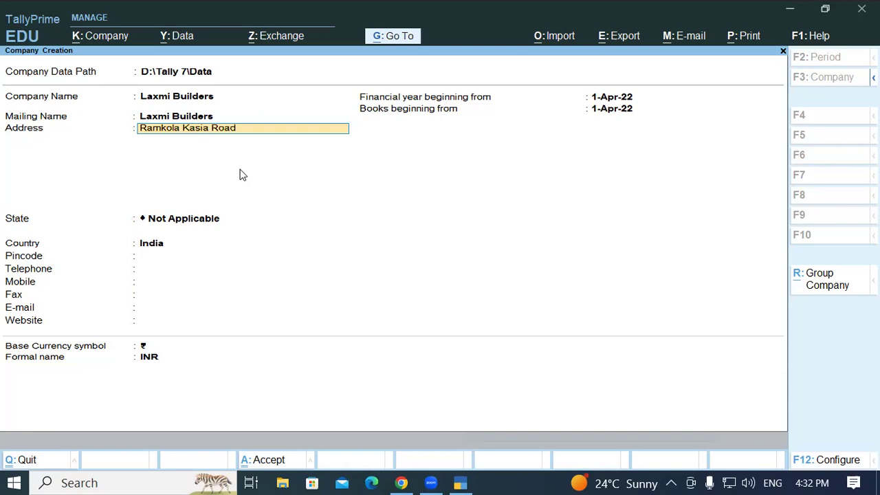
key(Return)
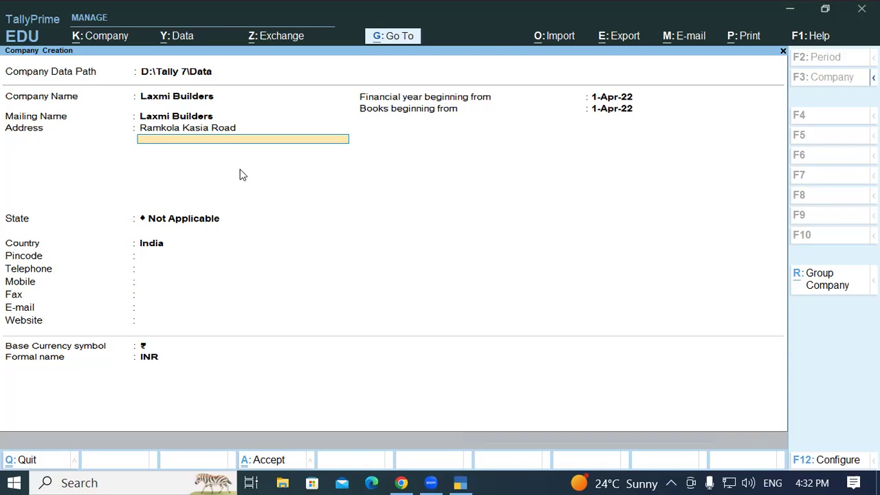
text(Ramkola Kushingar)
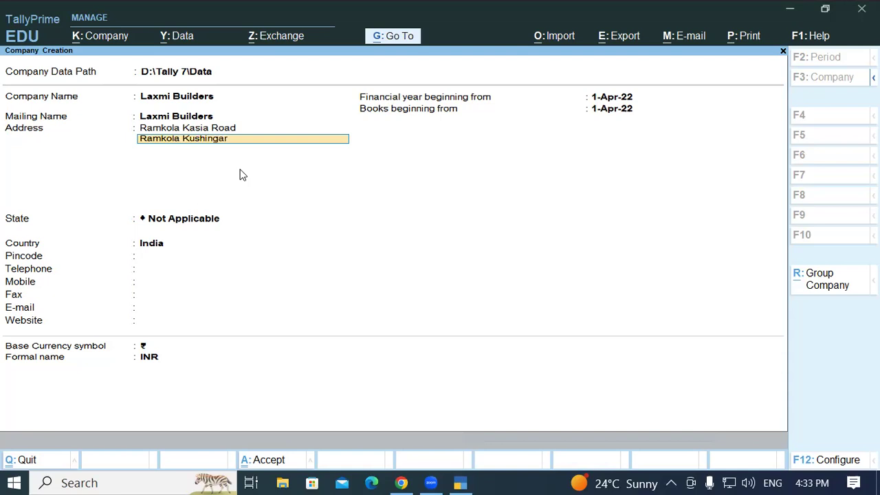
key(Return)
key(Return)
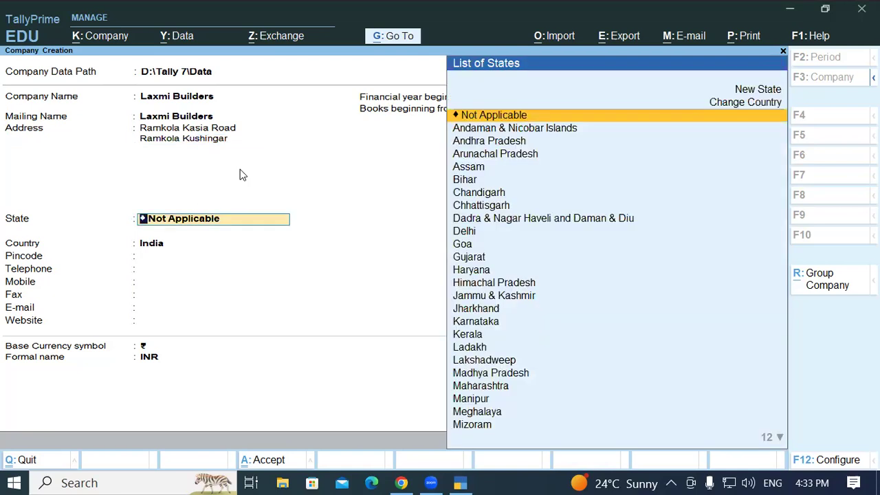
Choose Uttar Pradesh as the state, enter the pincode, and skip the remaining contact fields
text(Ut)
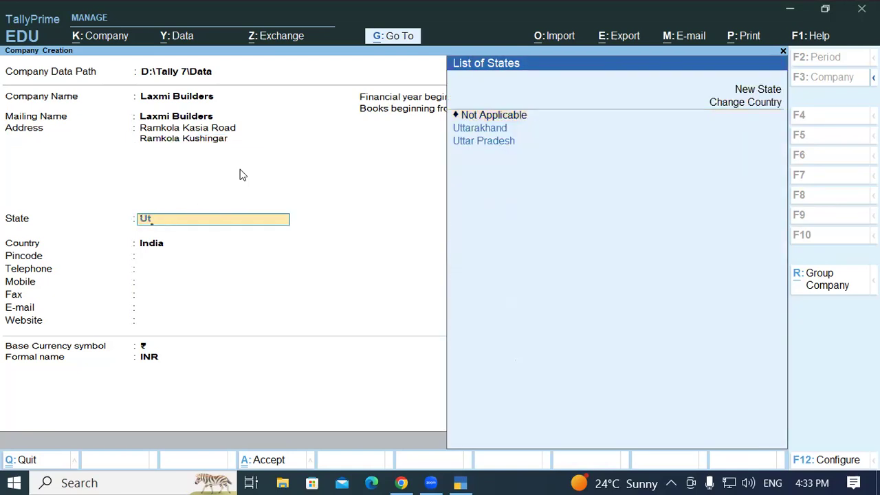
key(Down)
key(Down)
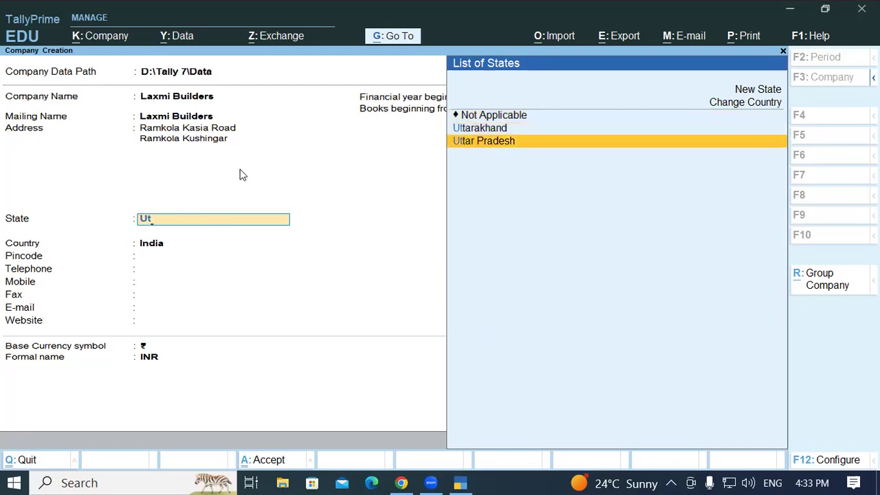
key(Return)
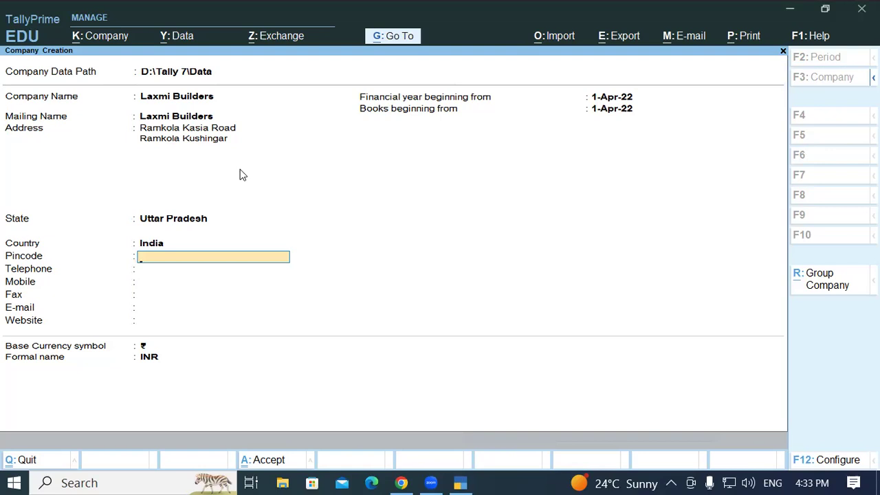
text(274306)
key(Return)
key(Return)
key(Return)
key(Return)
key(Return)
key(Return)
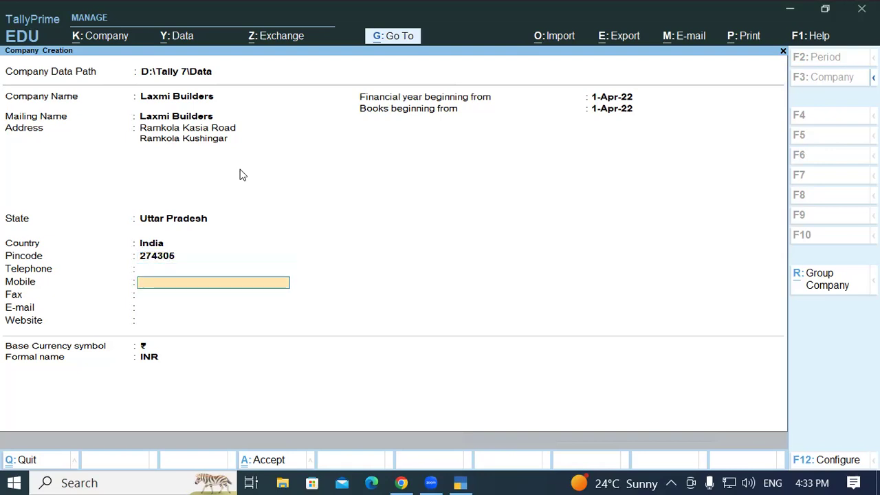
key(Return)
key(Return)
key(Return)
key(Return)
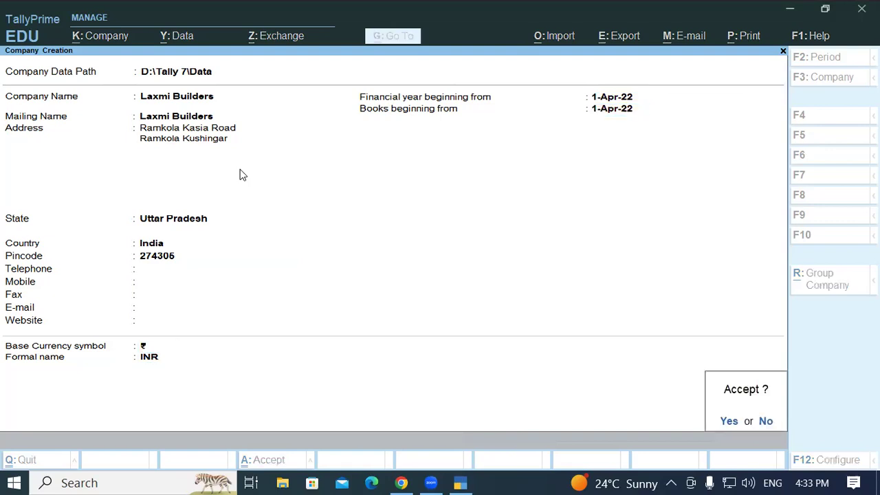
Save Laxmi Builders, accept its features, and move to Ledger in Master Creation
key(Return)
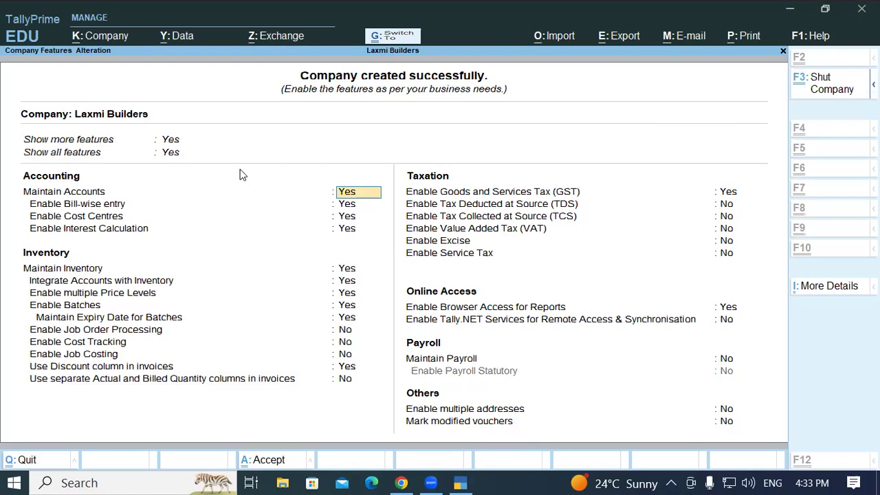
key(ctrl+a)
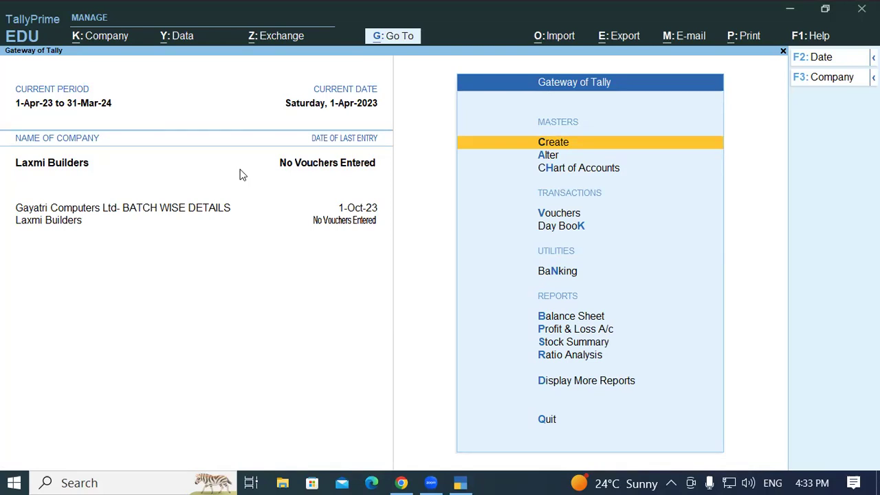
key(Return)
key(Down)
Create ledger 'SBI OD A/c' under the Bank OD A/c group
key(Return)
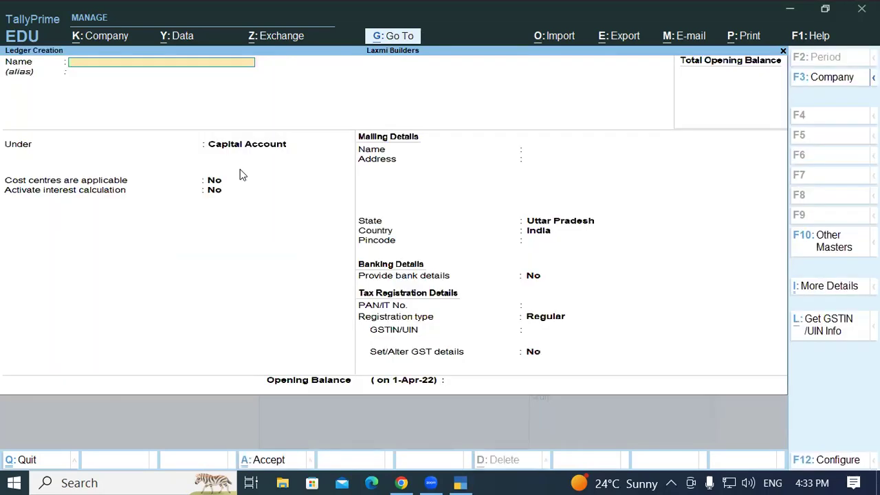
text(SBI OD A/c)
key(Return)
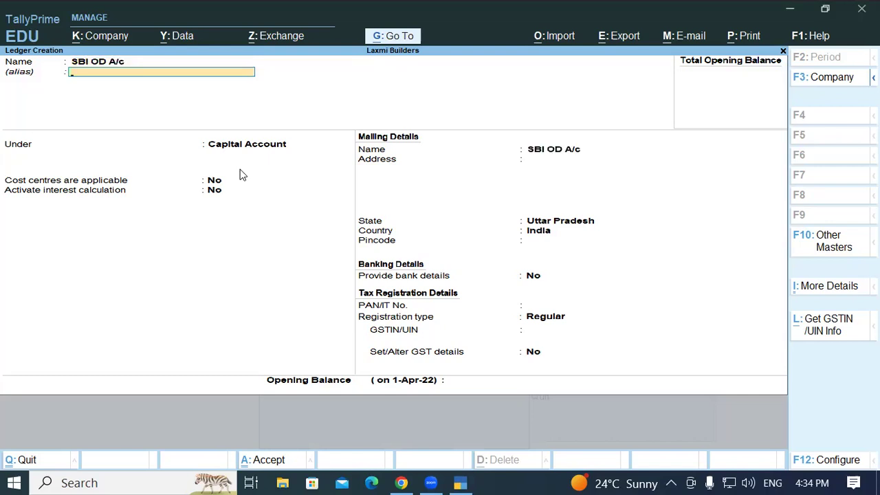
key(Return)
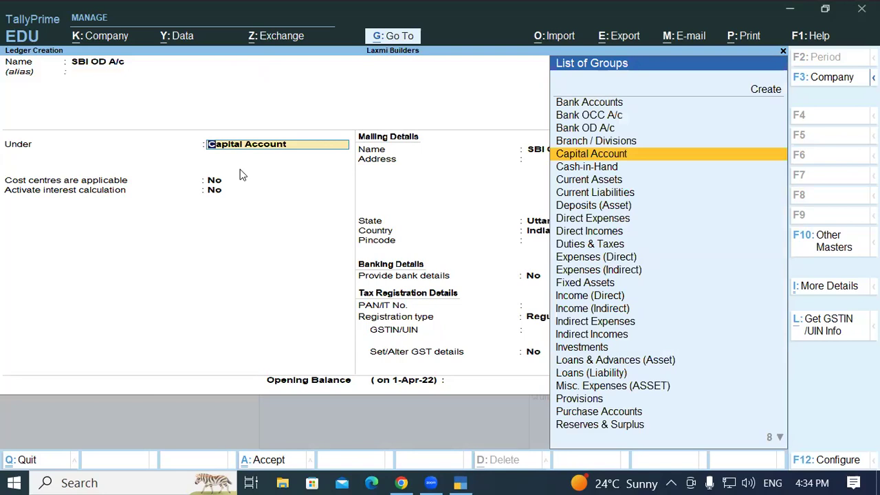
text(Ban)
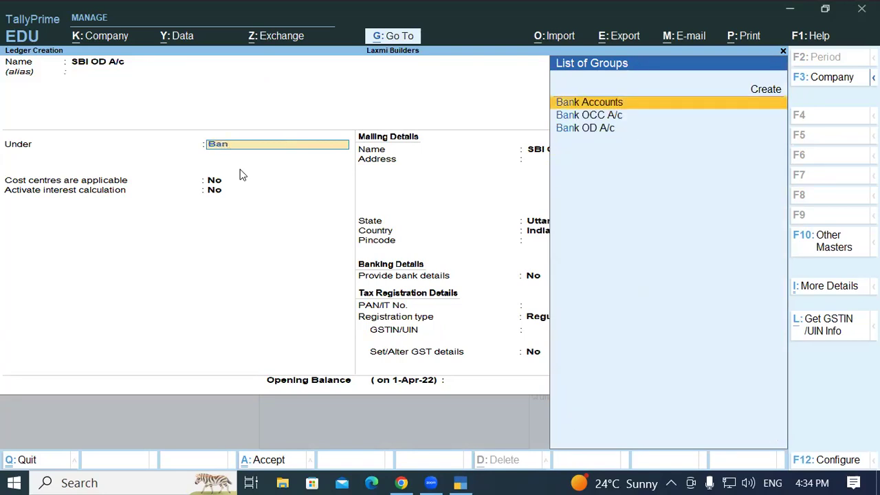
key(Down)
key(Down)
key(Return)
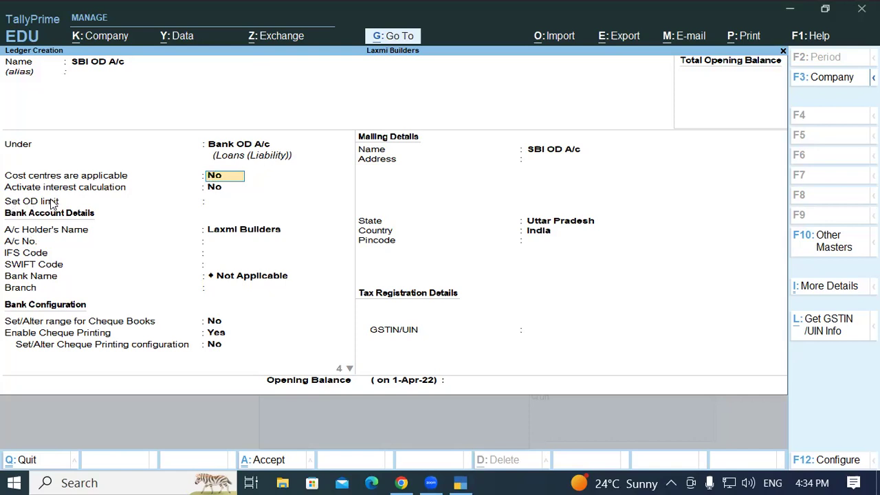
Set the OD limit to 10,00,000 and enter the bank account number, replacing a wrong entry
click(211, 204)
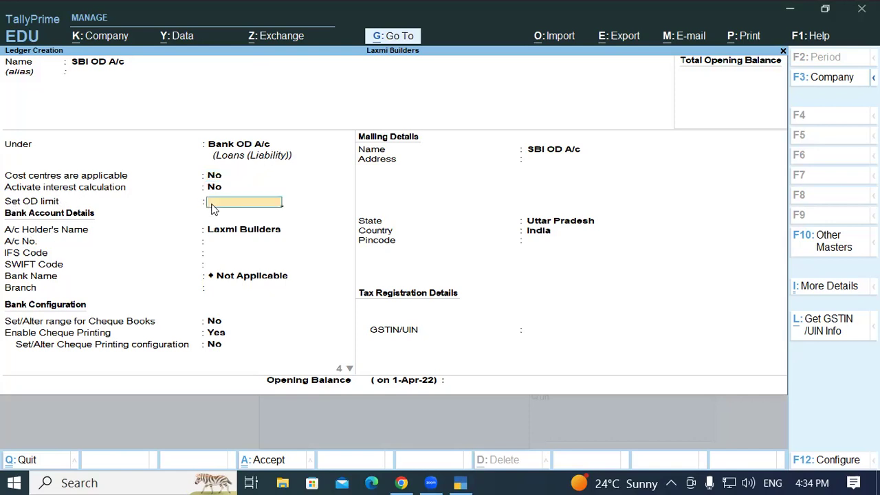
text(1000000)
key(Return)
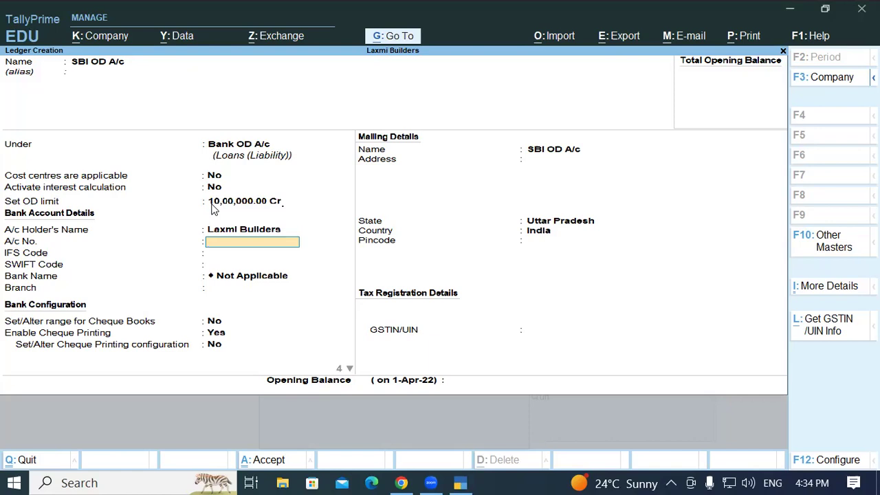
text(SBIN0012911)
key(Return)
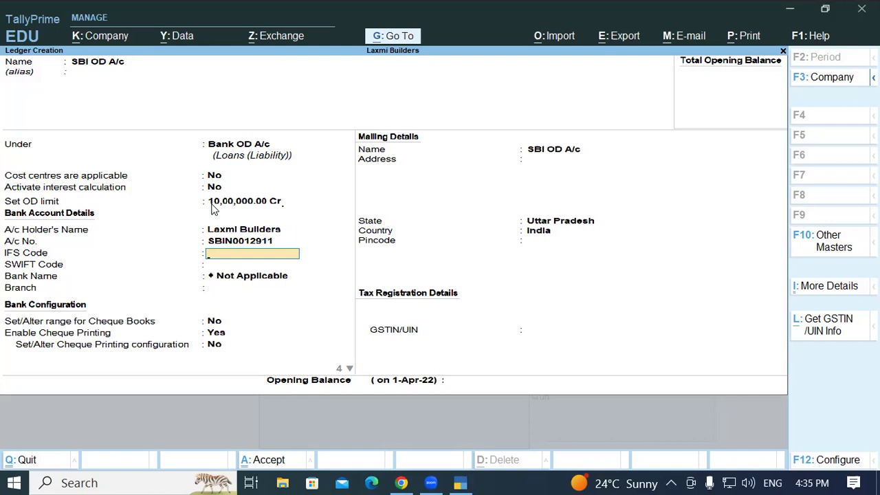
key(BackSpace)
key(Delete)
key(Delete)
key(Delete)
key(Delete)
key(Delete)
key(Delete)
key(Delete)
key(Delete)
key(Delete)
key(Delete)
key(Delete)
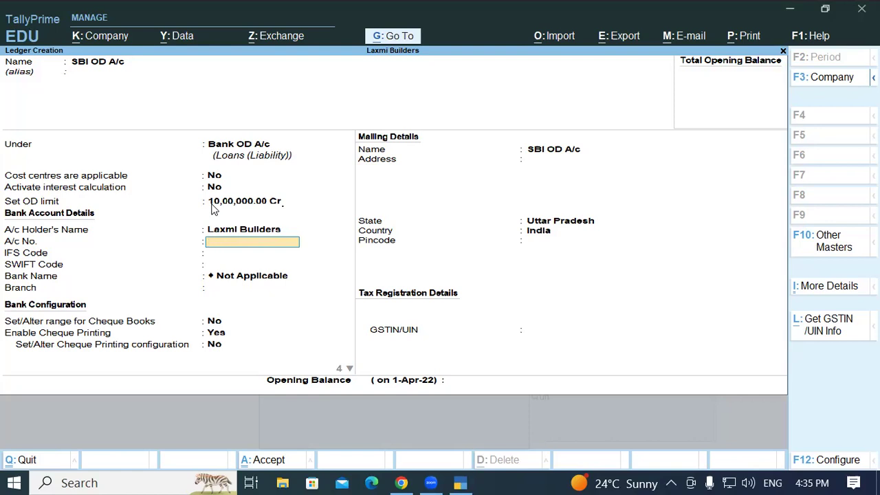
key(Return)
Correct the IFS code to SBIN0012911 and set the branch to Ramkola
text(SBI)
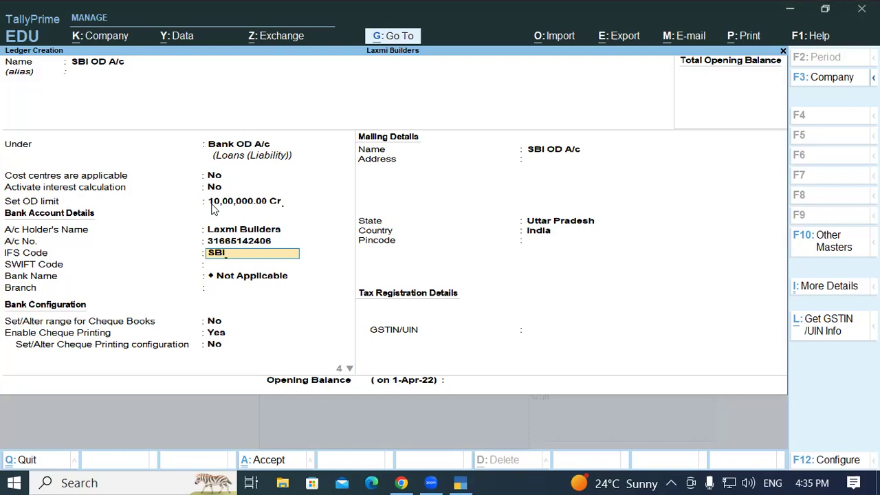
text(N002911)
key(Return)
key(Return)
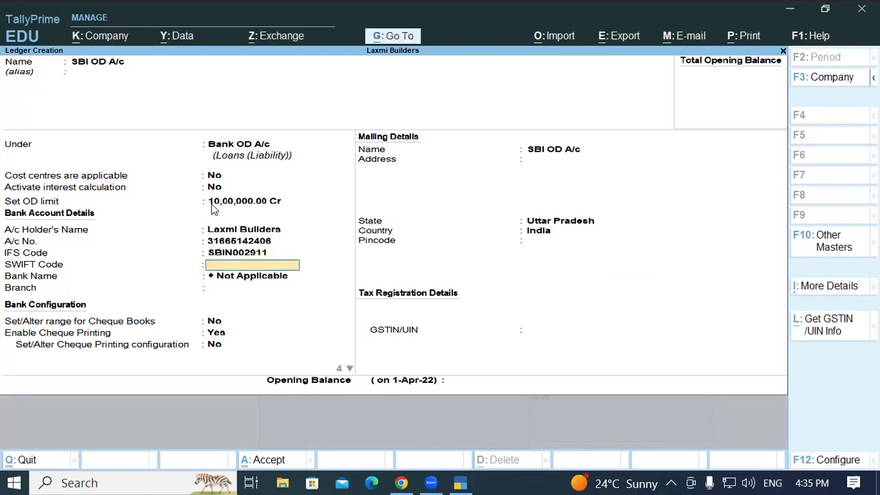
key(Up)
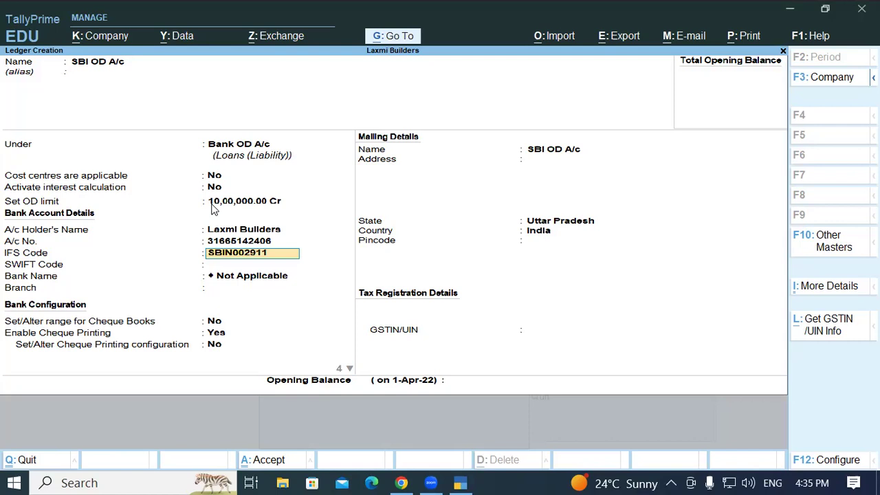
key(BackSpace)
key(BackSpace)
key(BackSpace)
key(BackSpace)
text(12911)
key(Return)
key(Return)
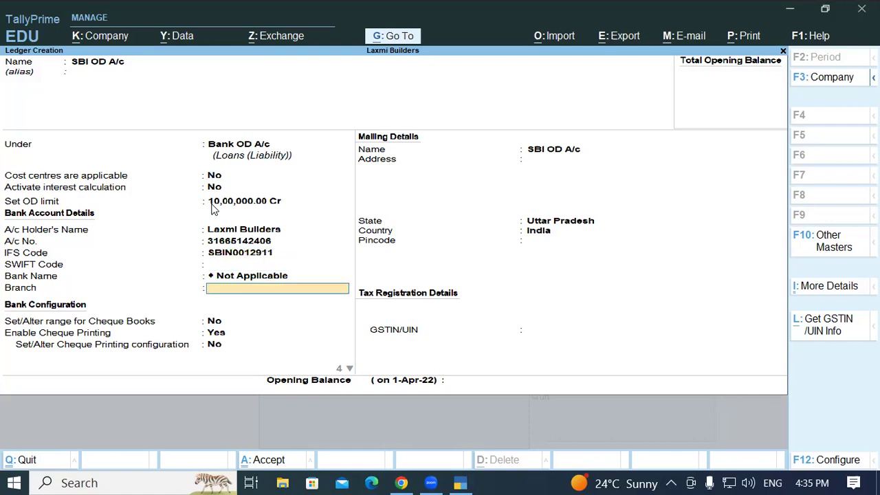
text(Ramkola)
key(Return)
key(Return)
key(Return)
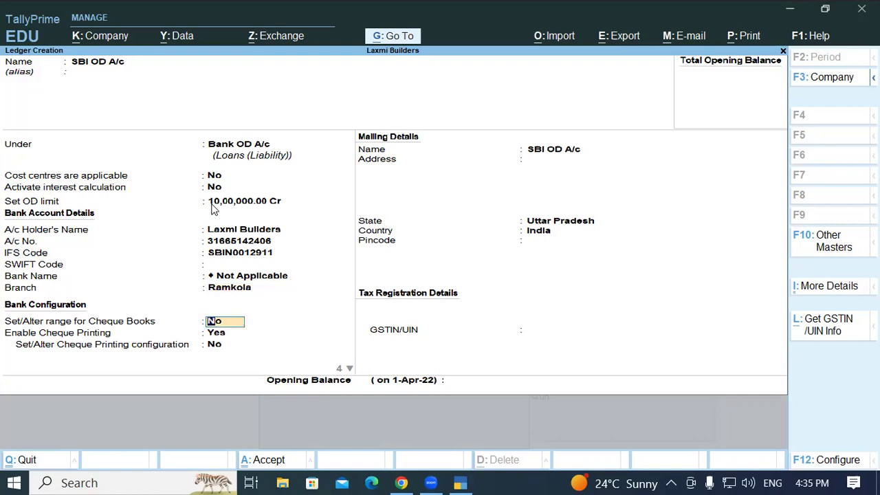
key(Return)
key(Return)
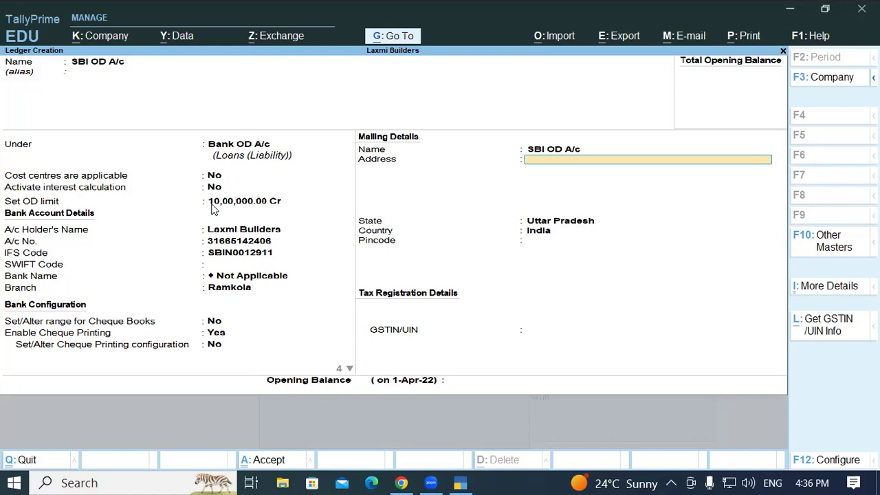
Enter the ledger's two-line mailing address, fixing typos, and advance to GSTIN/UIN
text(Ramkola Kasla)
key(Return)
text(Ra)
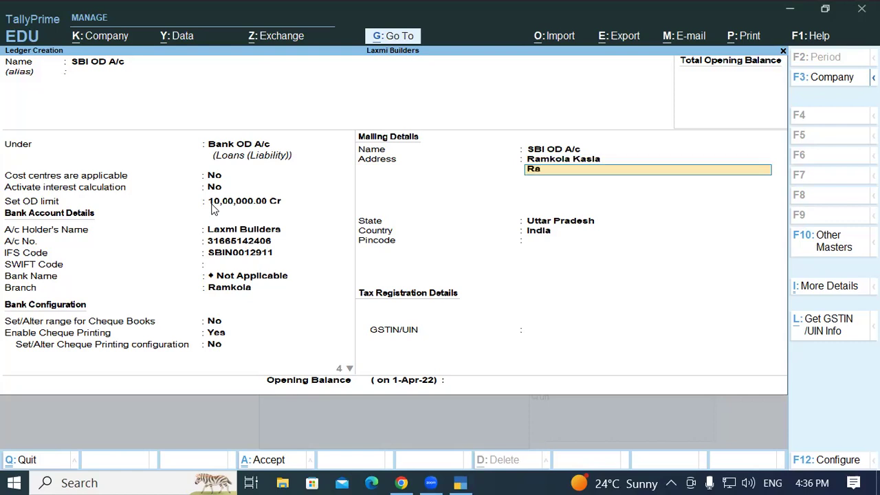
text(mkola Kushinagar)
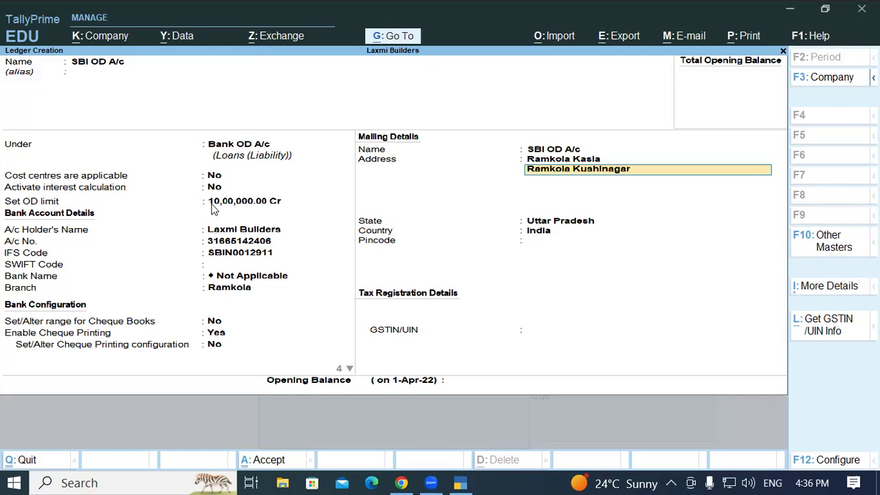
key(Return)
key(Return)
key(Return)
key(Return)
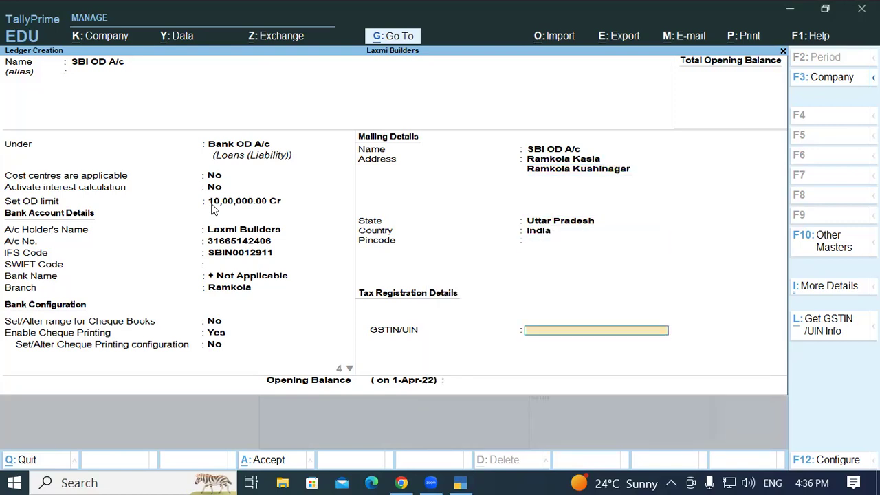